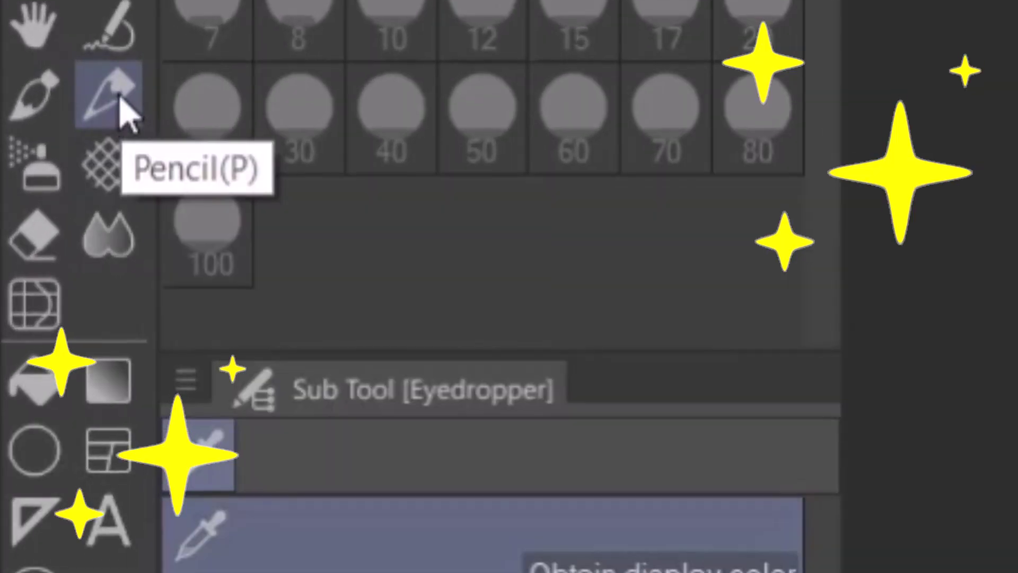
- Switch to the Pencil tool
click(122, 104)
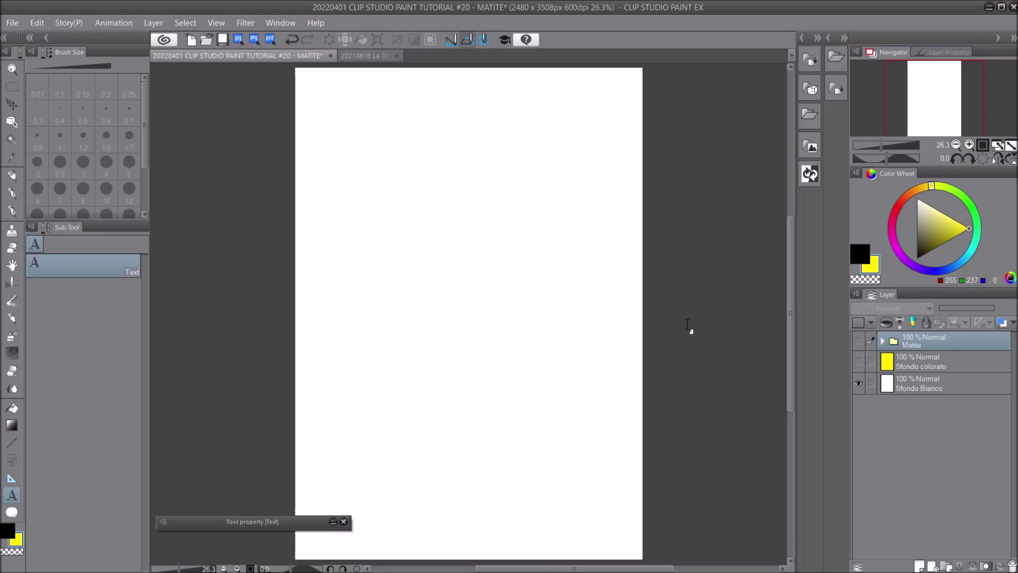
key(p)
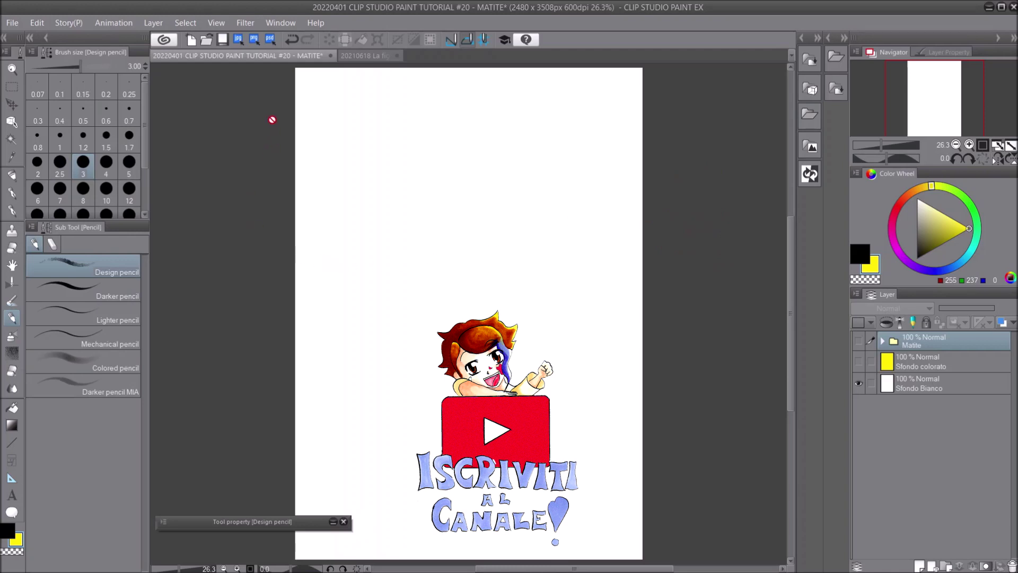
- Hide the Tool palette and show it again
click(281, 23)
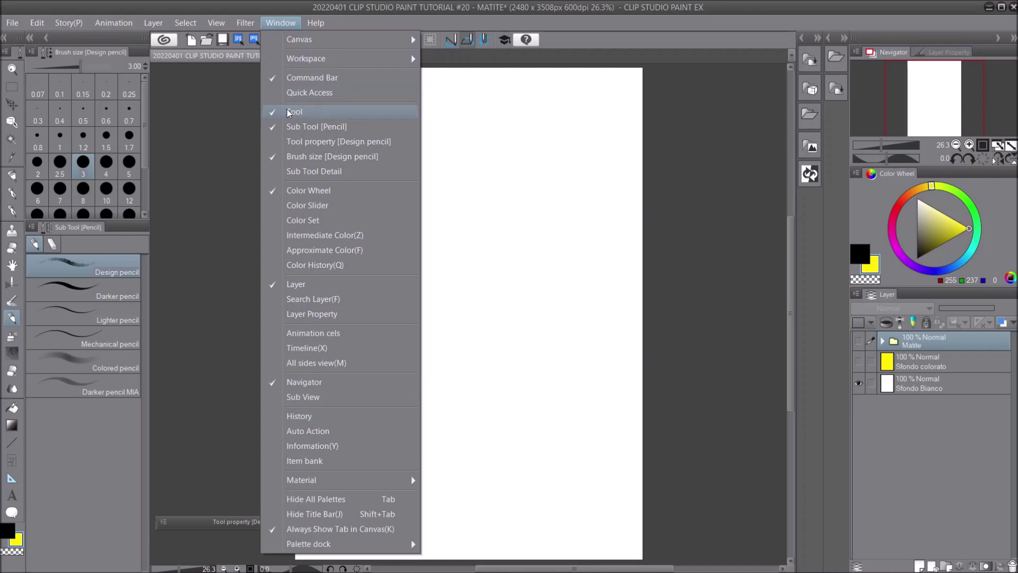
click(272, 113)
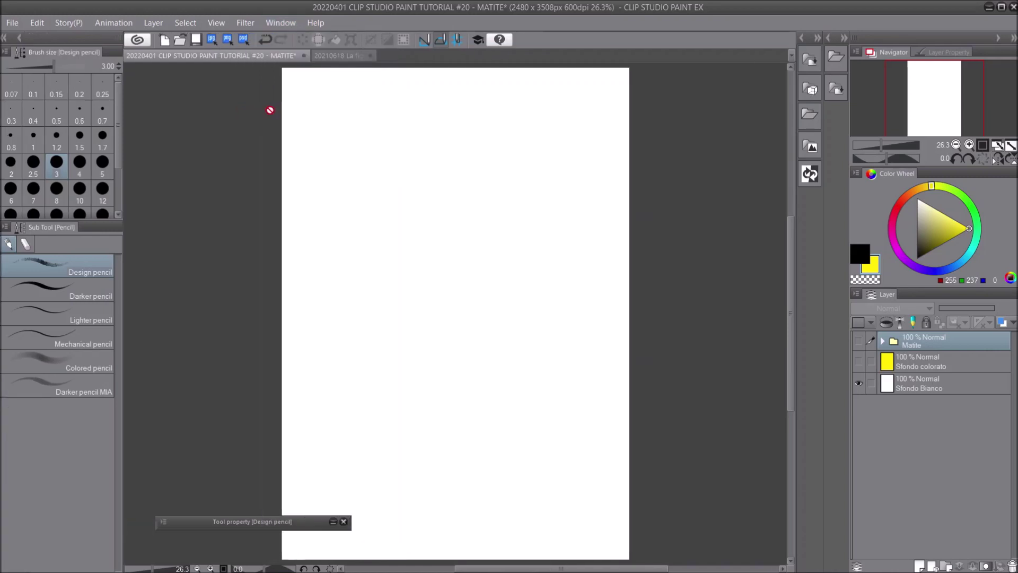
click(281, 23)
click(276, 110)
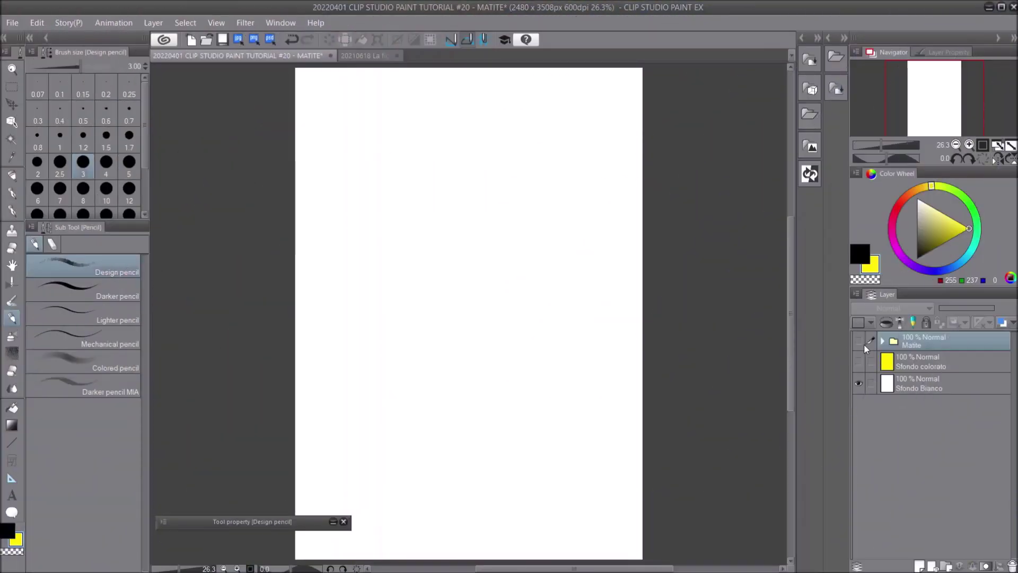
- Make the Matite layer folder visible and expand the Tool property palette, placing it beside the page
click(863, 344)
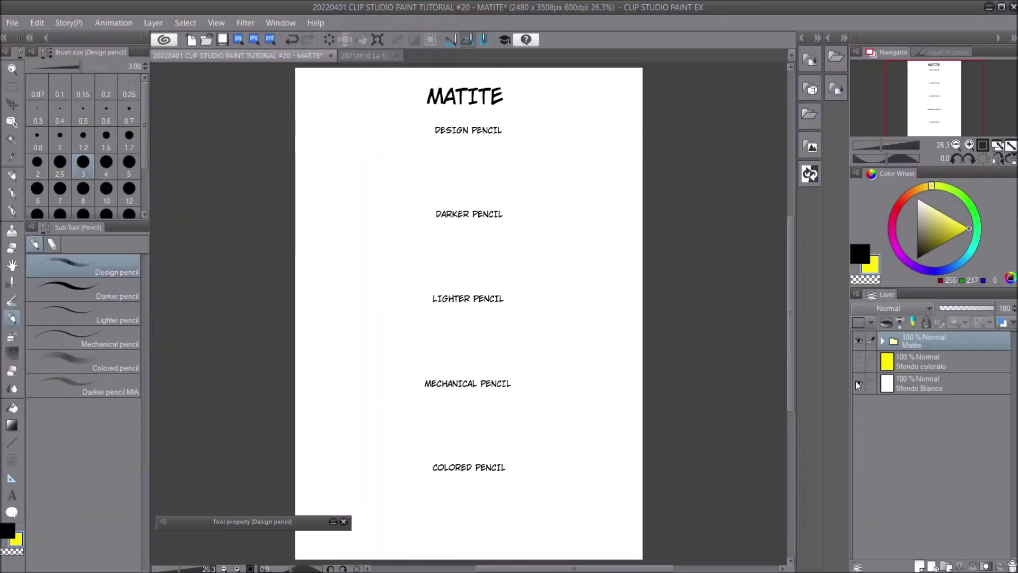
click(875, 125)
click(333, 521)
drag(297, 521, 297, 75)
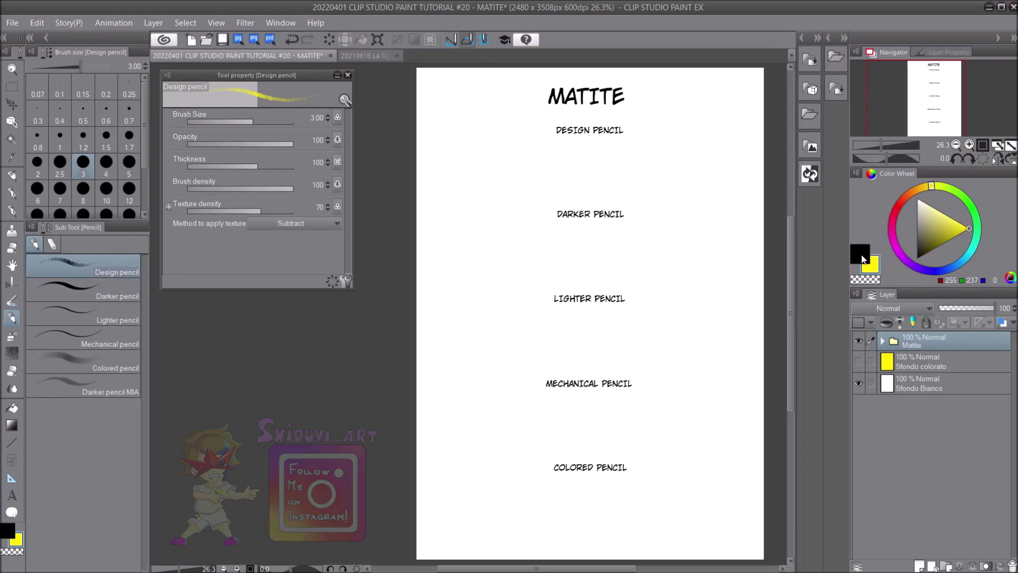
- Make the black main color the active drawing color
click(861, 260)
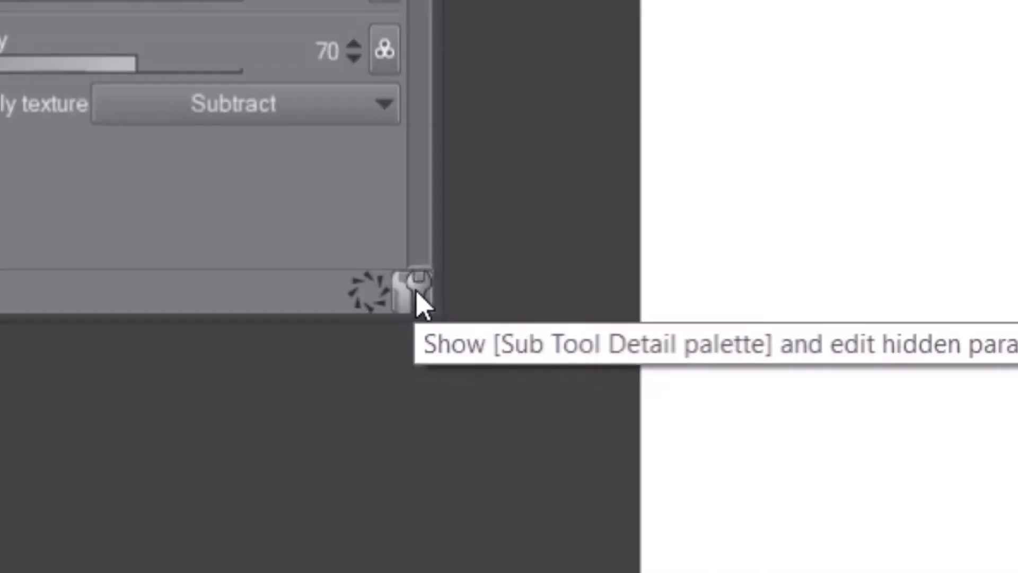
- Open the Design pencil's Sub Tool Detail settings and review its Ink, Texture and Brush tip categories
click(417, 293)
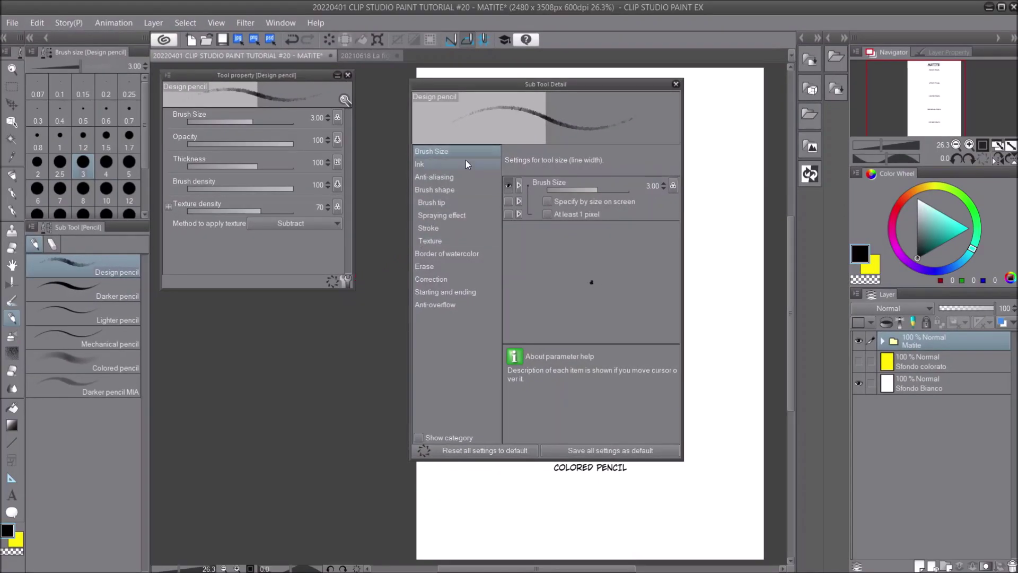
click(422, 163)
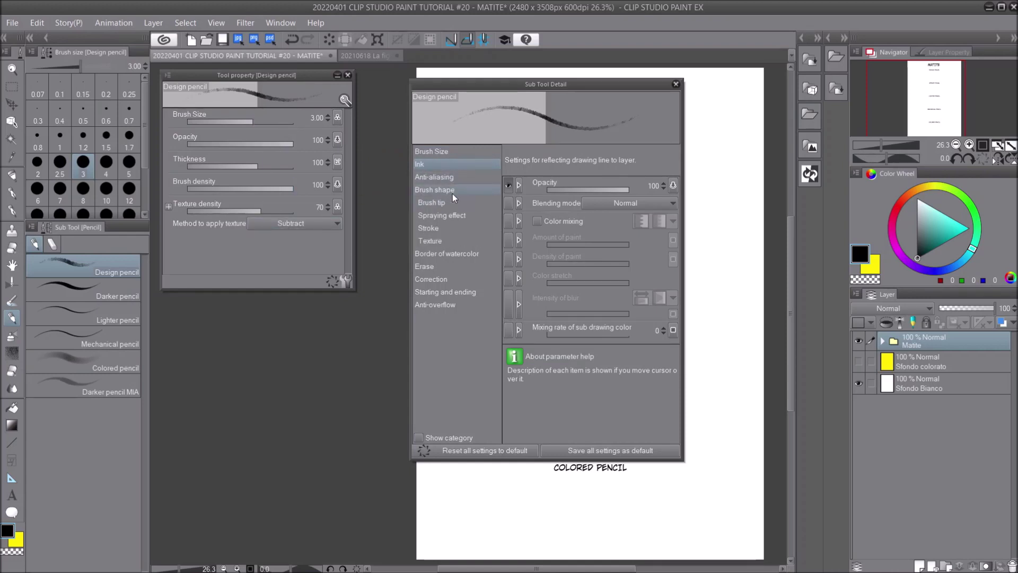
click(438, 240)
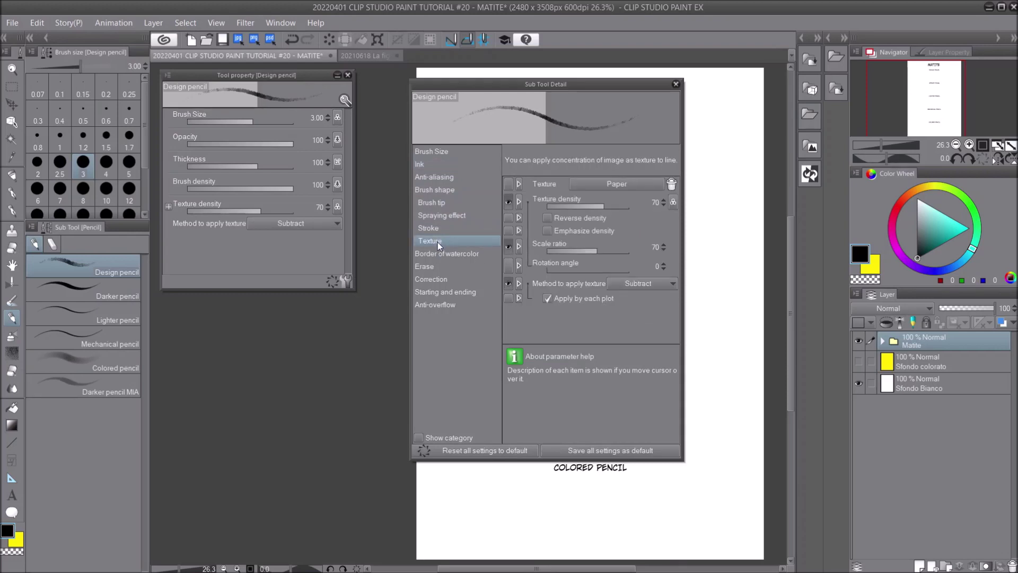
click(438, 206)
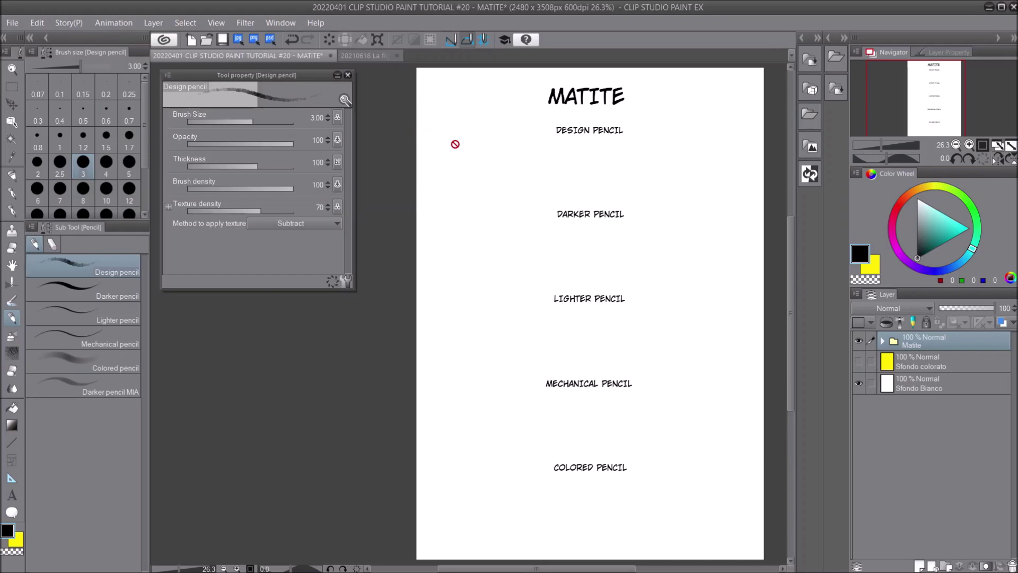
- Expand the Matite folder, select the Pencils layer and paint a test swatch with the Design pencil beside its heading
click(882, 340)
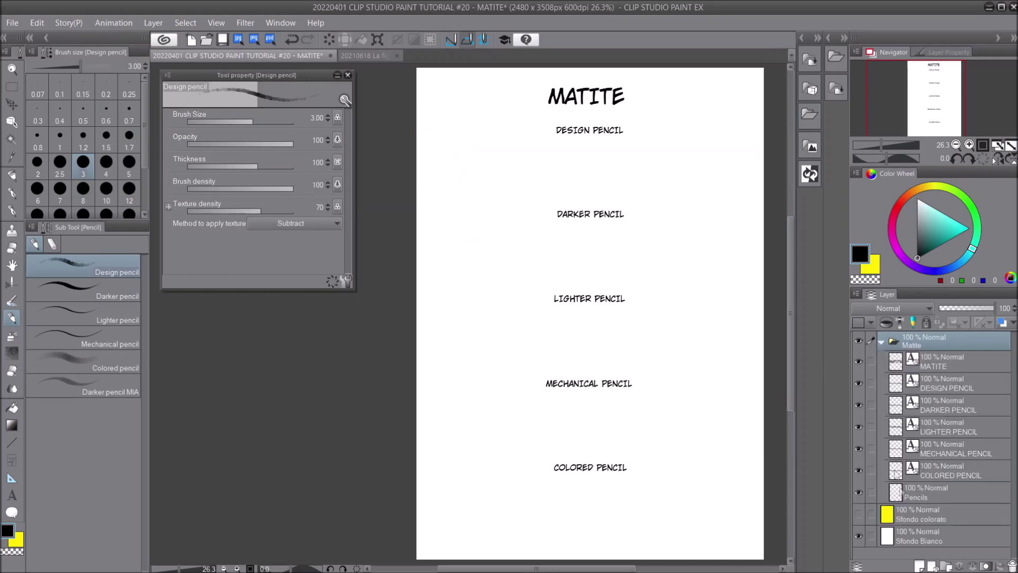
click(948, 488)
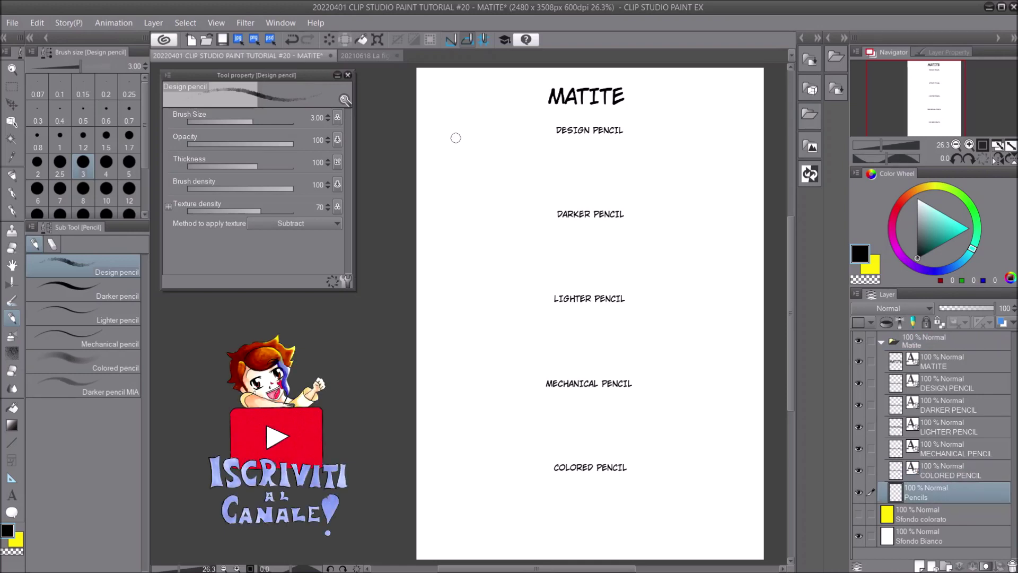
mouse_move(453, 141)
mouse_down()
mouse_move(474, 138)
mouse_move(465, 142)
mouse_up()
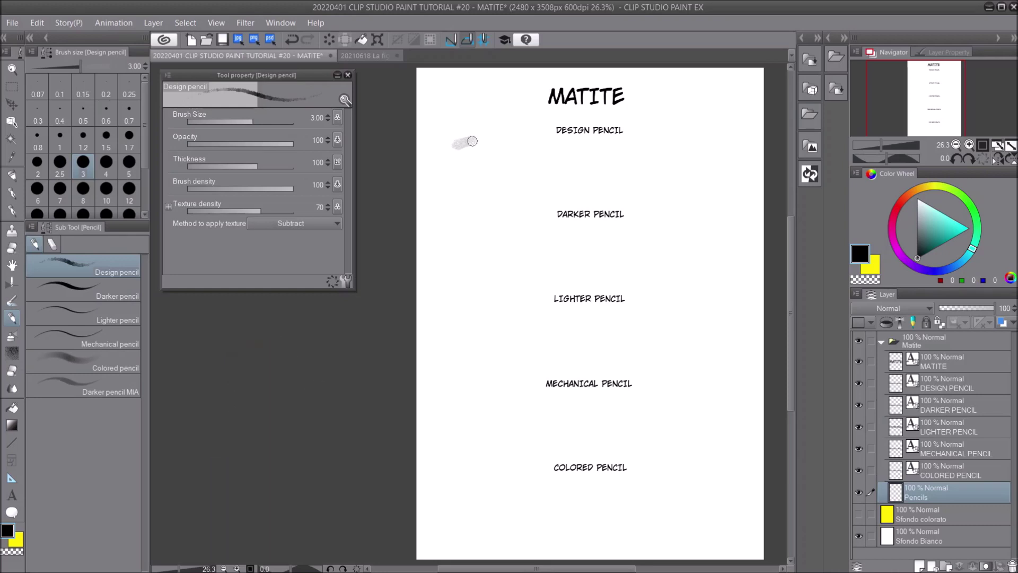
mouse_move(470, 142)
mouse_down()
mouse_move(460, 151)
mouse_move(474, 139)
mouse_move(466, 188)
mouse_move(478, 162)
mouse_move(461, 172)
mouse_move(477, 159)
mouse_move(460, 154)
mouse_move(472, 154)
mouse_move(460, 176)
mouse_move(474, 168)
mouse_move(481, 177)
mouse_up()
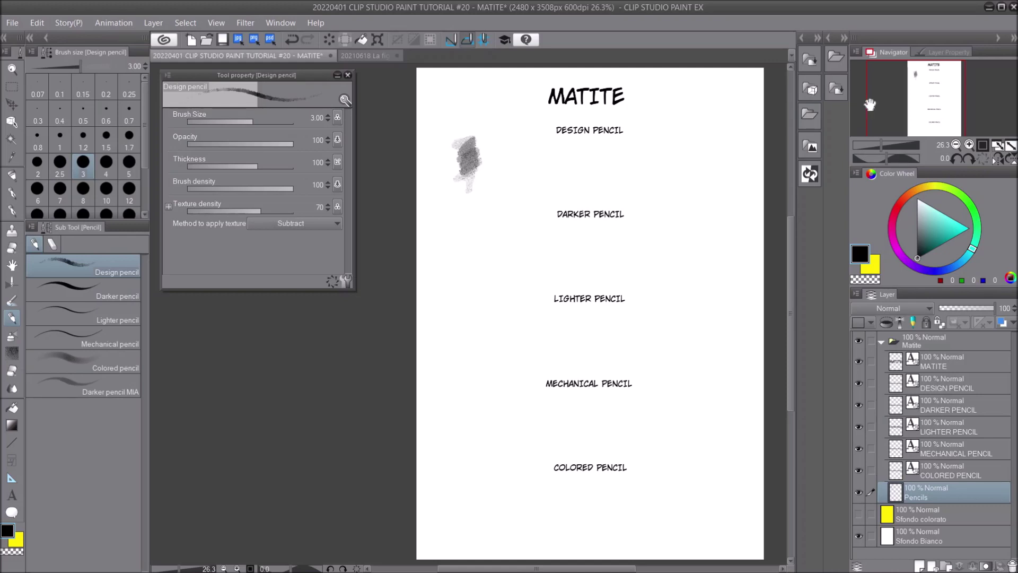
- Set the Design pencil's texture density to 100 and paint a second swatch beside the first
drag(882, 151, 893, 150)
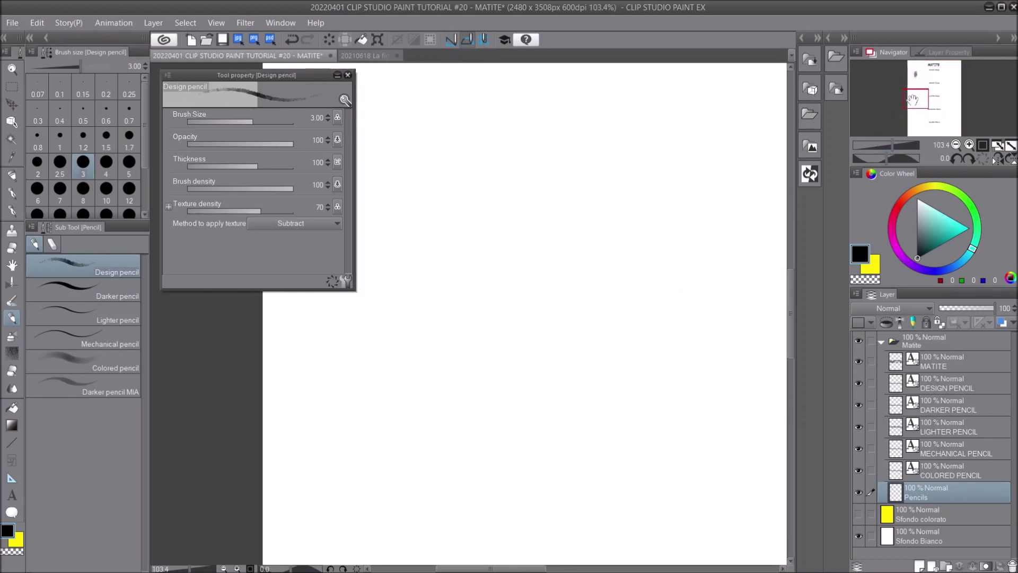
drag(917, 90, 916, 73)
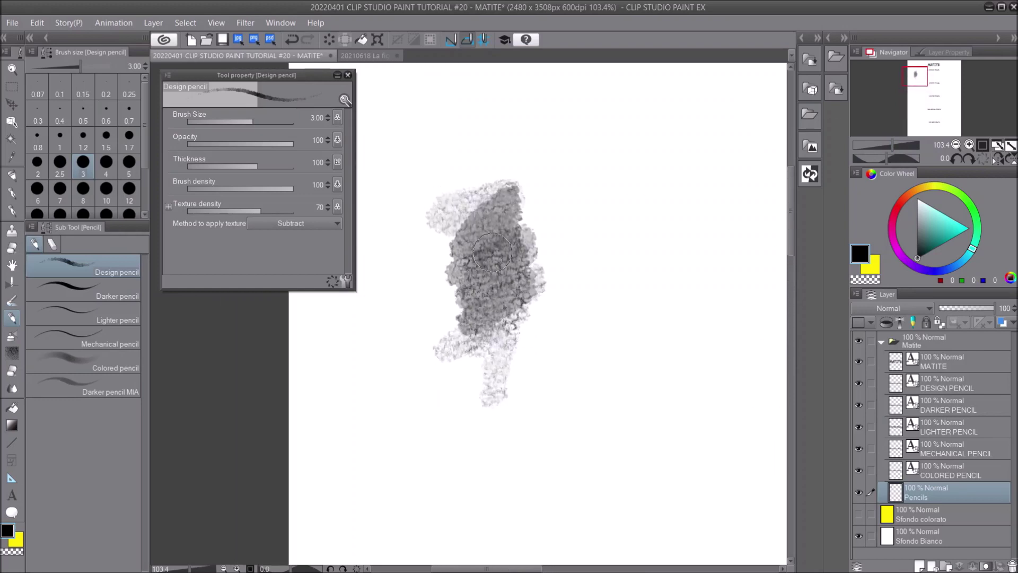
mouse_move(476, 290)
mouse_down()
mouse_move(497, 290)
mouse_move(503, 304)
mouse_move(480, 339)
mouse_move(514, 332)
mouse_up()
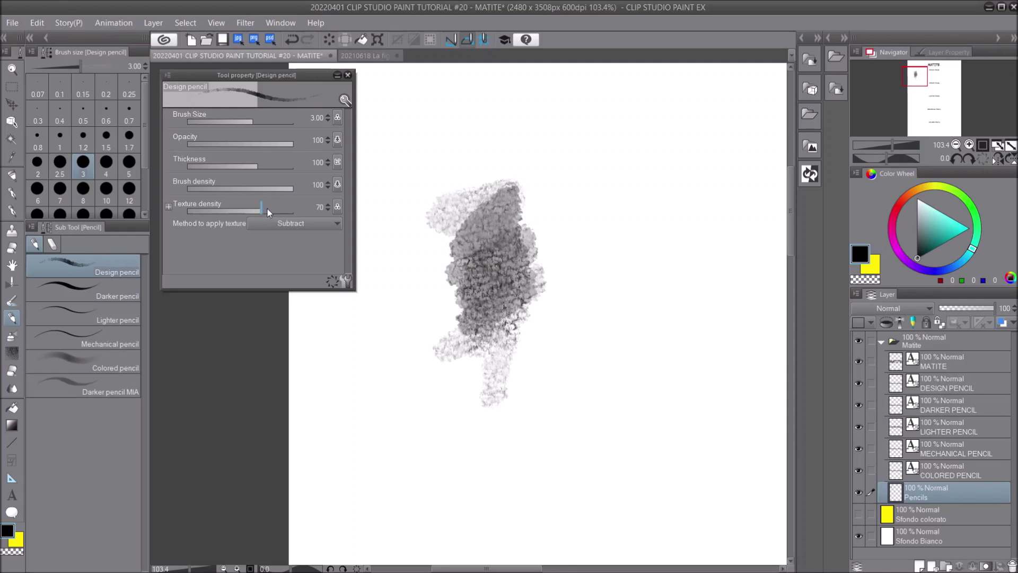
drag(259, 211, 301, 212)
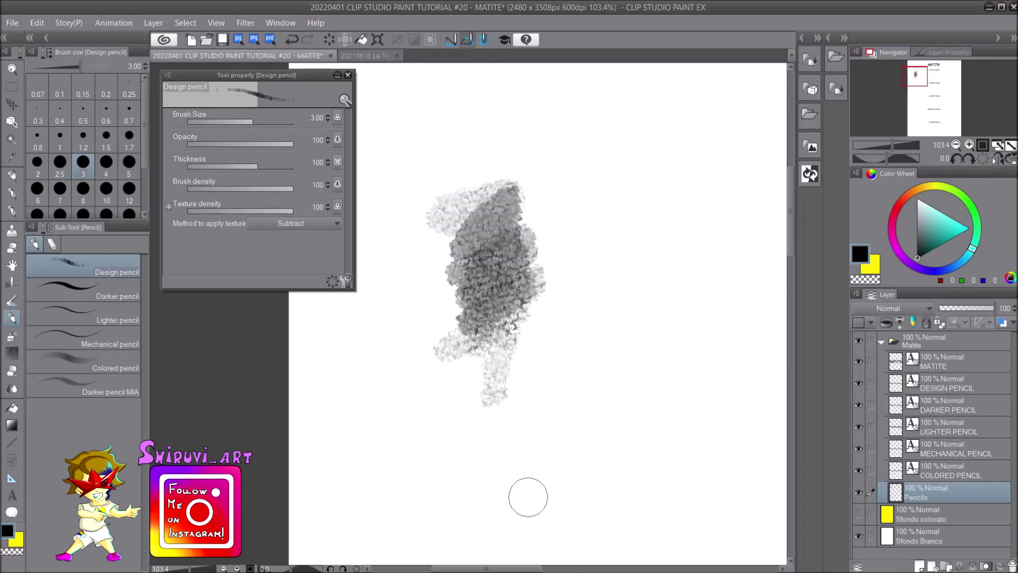
drag(511, 570, 531, 570)
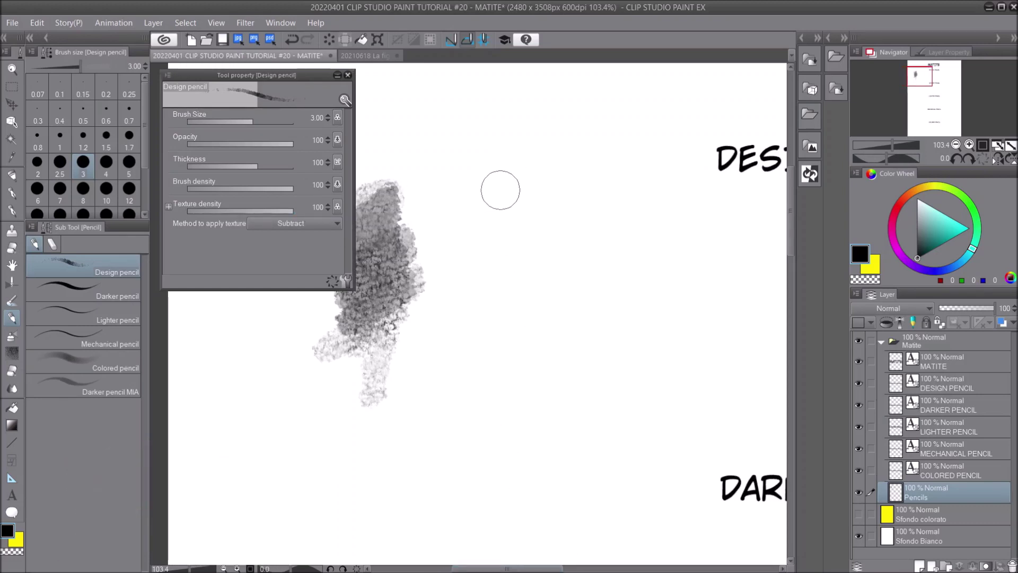
mouse_move(500, 191)
mouse_down()
mouse_move(522, 208)
mouse_move(568, 208)
mouse_move(515, 246)
mouse_move(553, 242)
mouse_move(536, 276)
mouse_move(574, 278)
mouse_move(574, 293)
mouse_move(529, 327)
mouse_move(570, 332)
mouse_move(545, 387)
mouse_up()
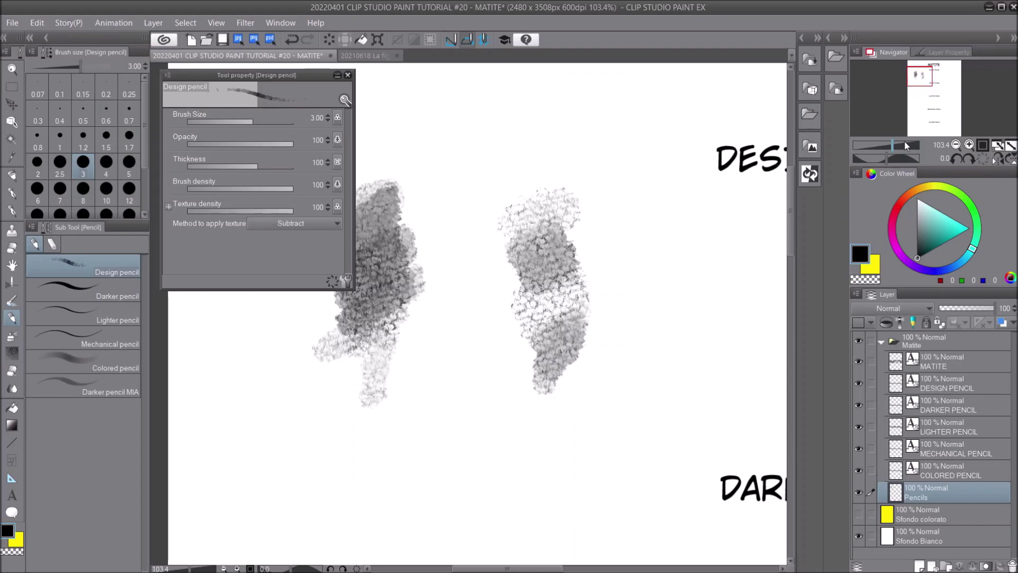
- Set the Design pencil's texture density to 22 and paint a third swatch beneath the DESIGN PENCIL heading
drag(894, 148, 883, 146)
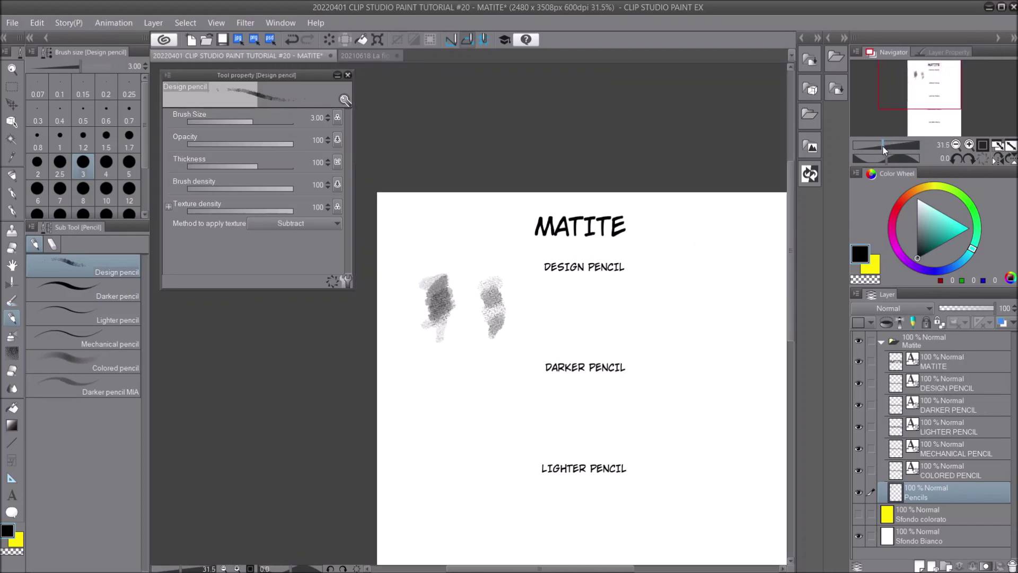
click(211, 211)
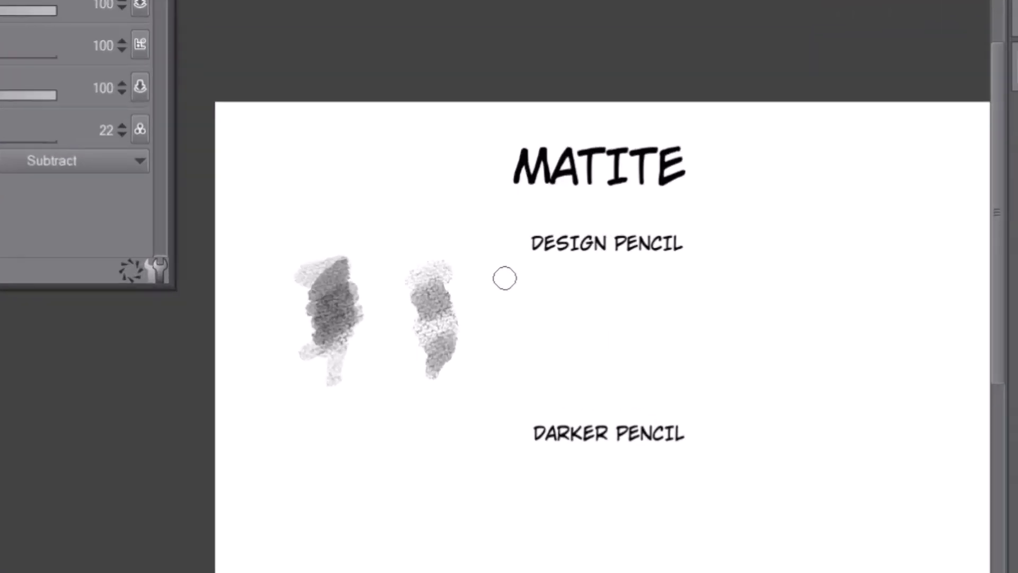
mouse_move(527, 286)
mouse_down()
mouse_move(548, 302)
mouse_move(522, 411)
mouse_up()
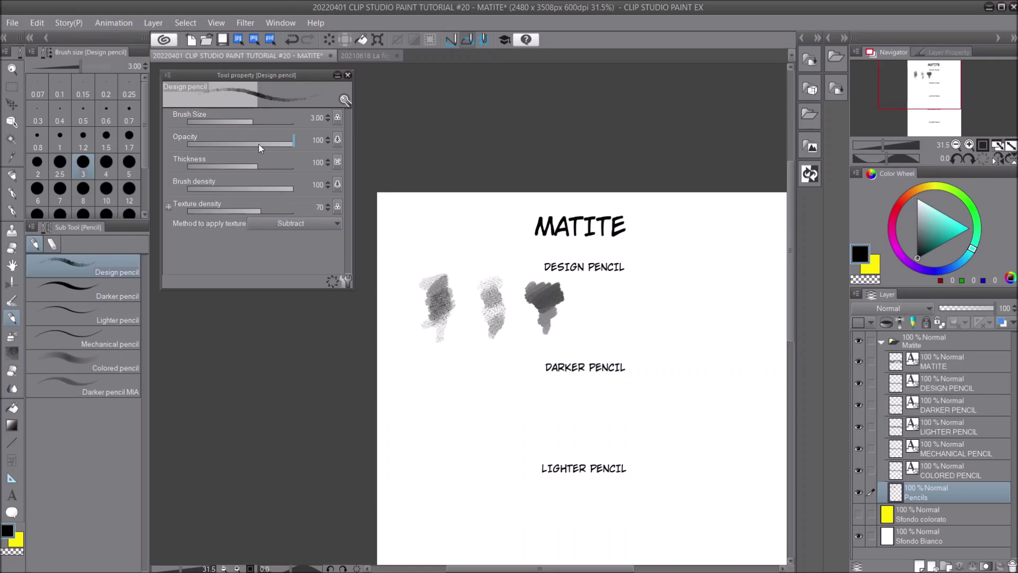
- Set the Design pencil's opacity to 52 and paint a fourth swatch in the same row
click(241, 144)
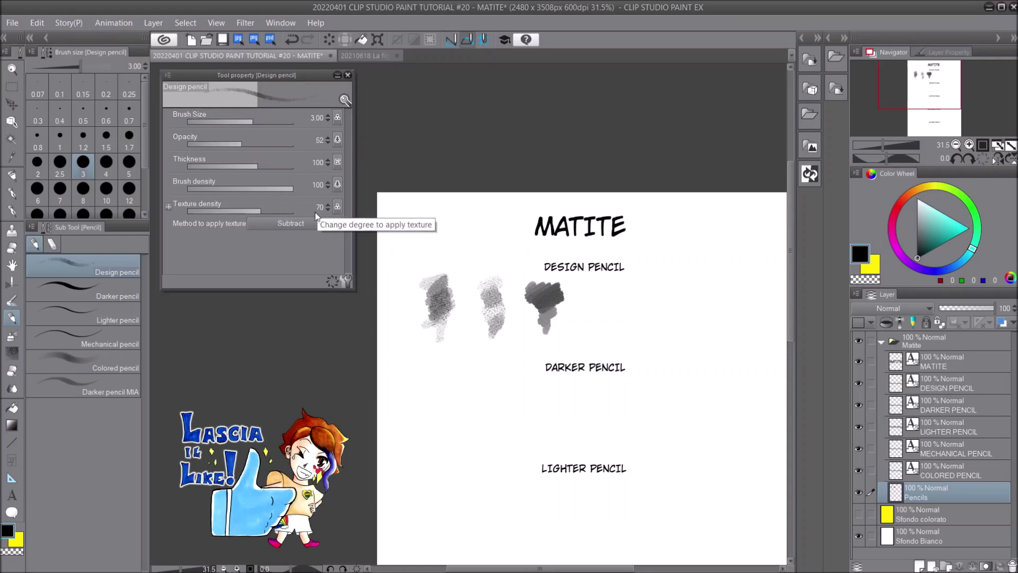
drag(597, 289, 600, 333)
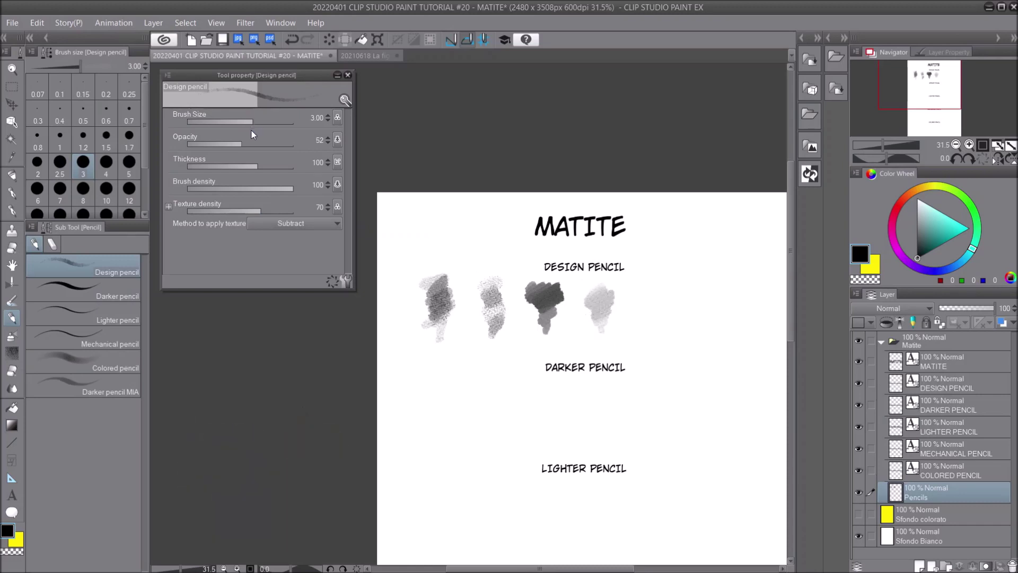
- Set the Design pencil's opacity to 100 and brush density to 43, and paint a fifth swatch at the end of the row
drag(241, 146, 344, 141)
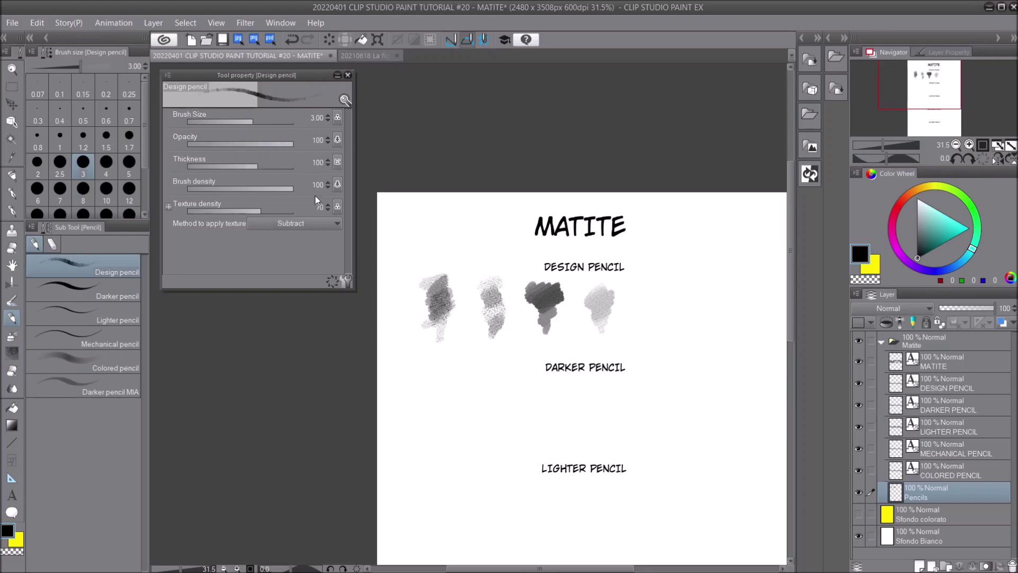
click(233, 189)
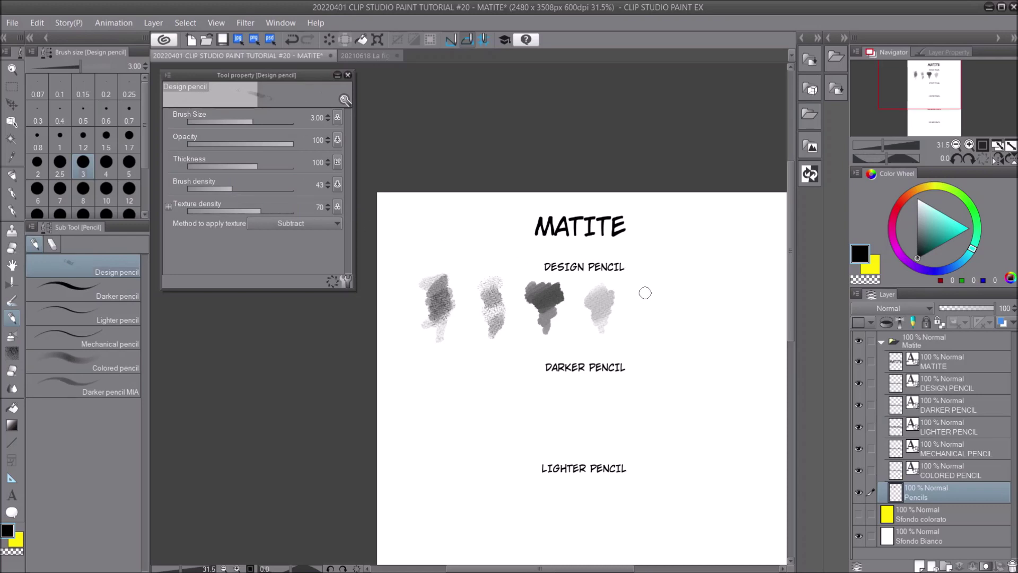
mouse_move(658, 295)
mouse_down()
mouse_move(638, 313)
mouse_move(659, 296)
mouse_move(647, 343)
mouse_move(660, 294)
mouse_move(643, 327)
mouse_up()
click(996, 147)
drag(654, 570, 625, 570)
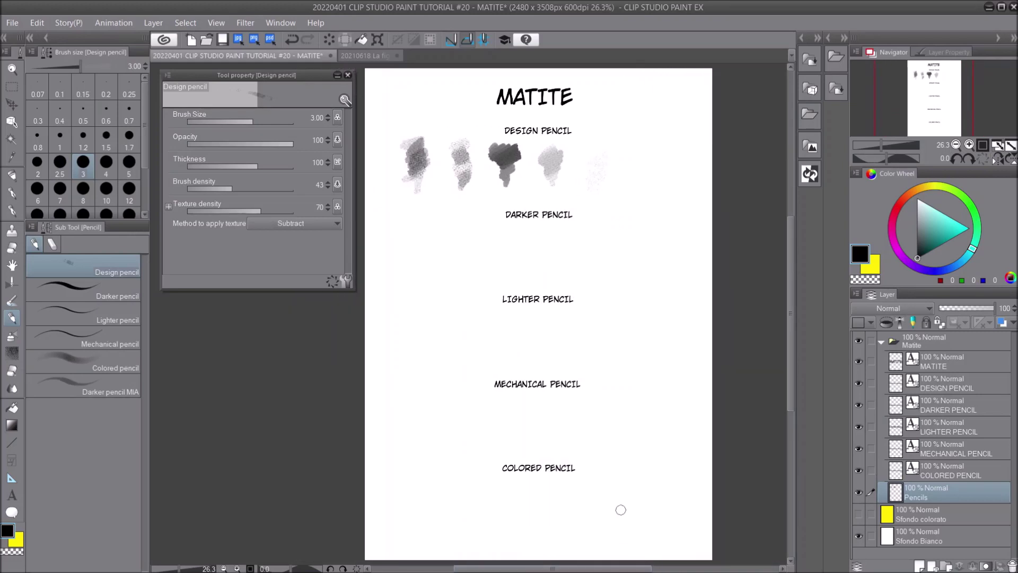
drag(631, 570, 627, 570)
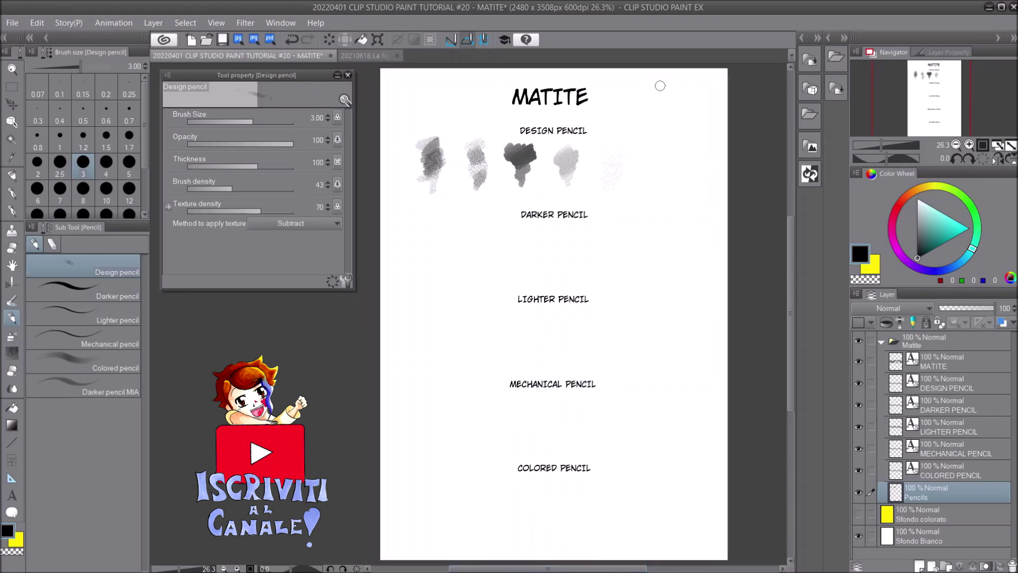